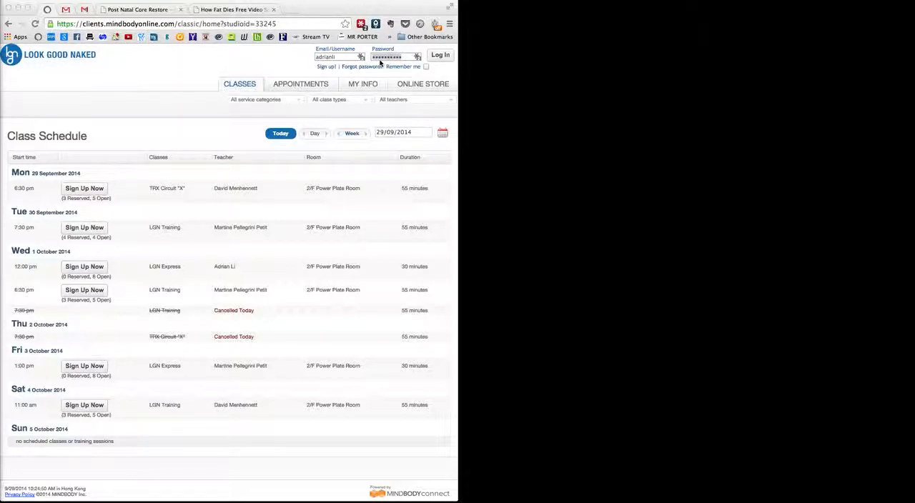
# - Log in to the studio account, bring up the invoicing notes in Evernote and open the retail point of sale
pyautogui.click(440, 57)
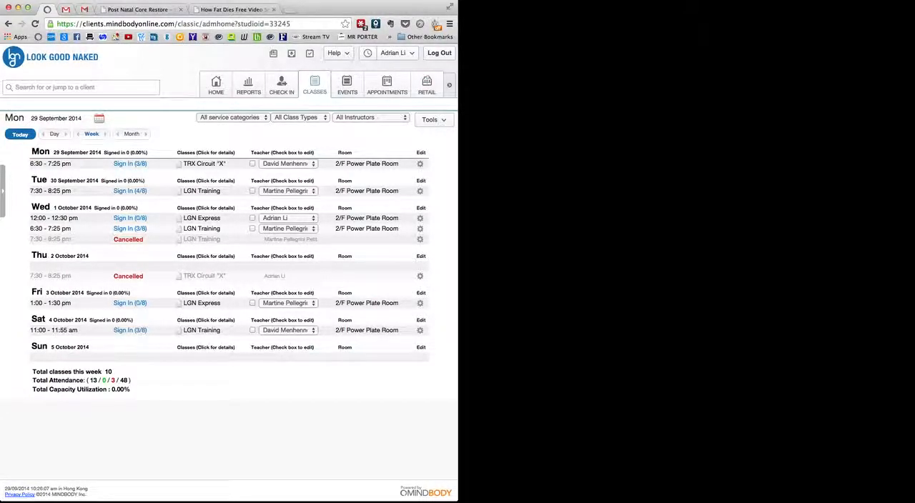
pyautogui.moveTo(555, 1)
pyautogui.mouseDown()
pyautogui.moveTo(541, 7)
pyautogui.moveTo(548, 7)
pyautogui.mouseUp()
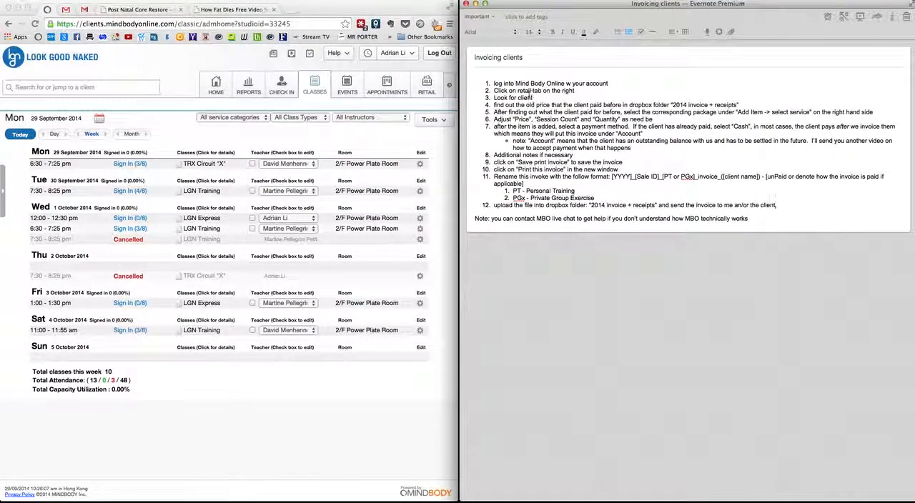
pyautogui.click(427, 86)
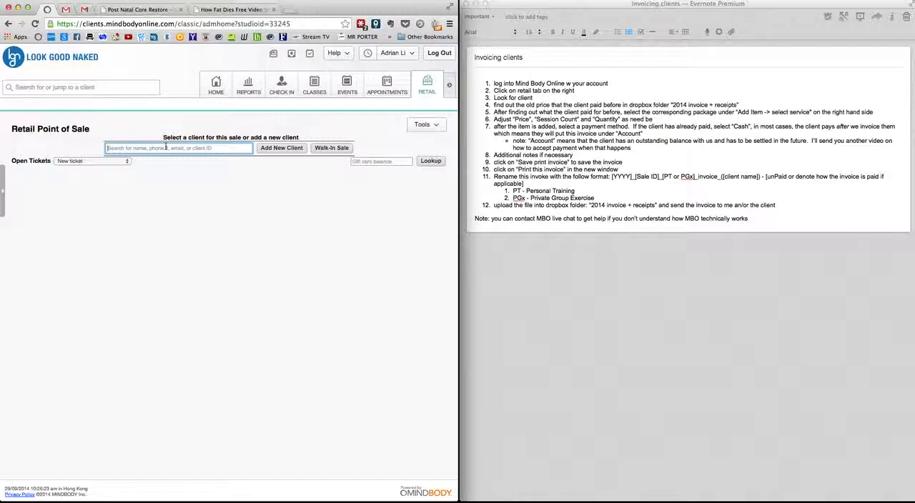
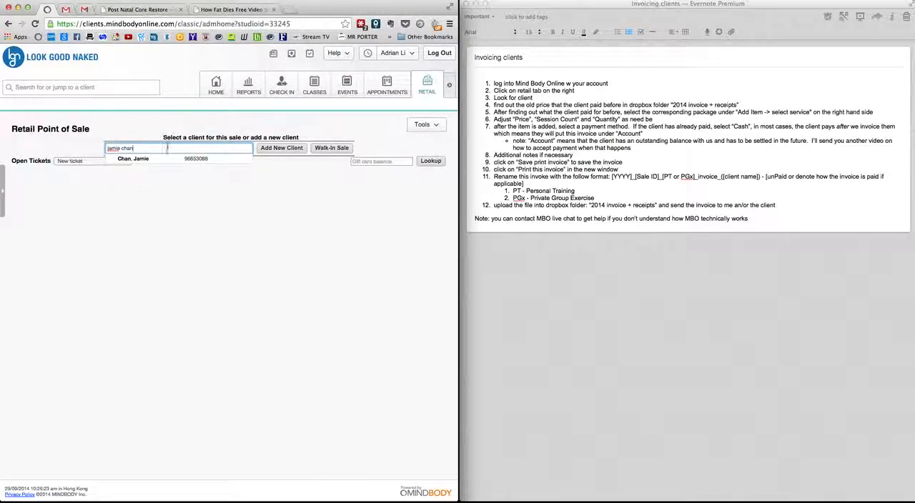
# - Search for the client by full name and select the matching client for the sale
pyautogui.click(171, 160)
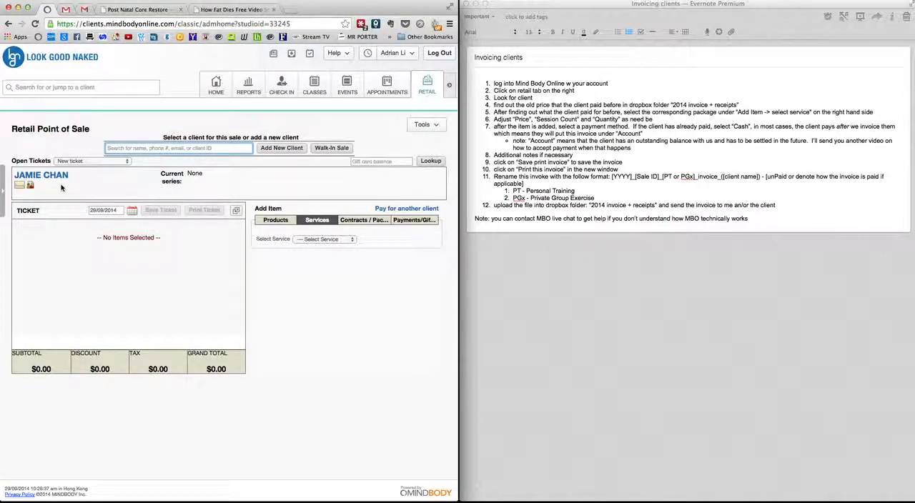
pyautogui.moveTo(31, 186)
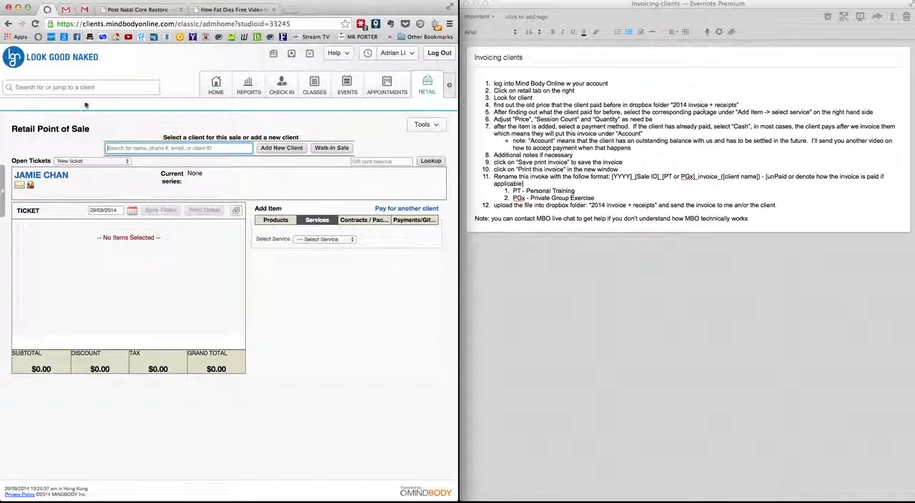
# - Switch to Finder and look through the "2014 invoice + receipts" folder of past invoices
pyautogui.press('super+Tab')
pyautogui.moveTo(275, 123); pyautogui.dragTo(543, 99)
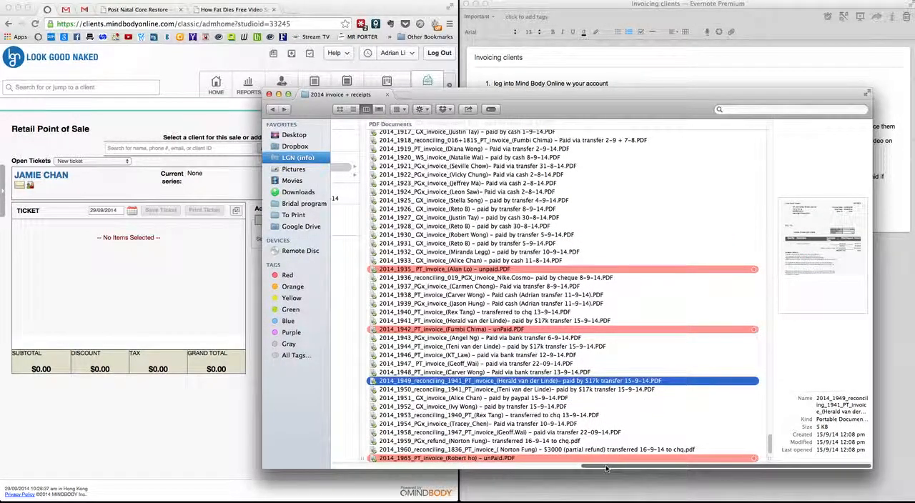
pyautogui.hscroll(-10, 500, 426)
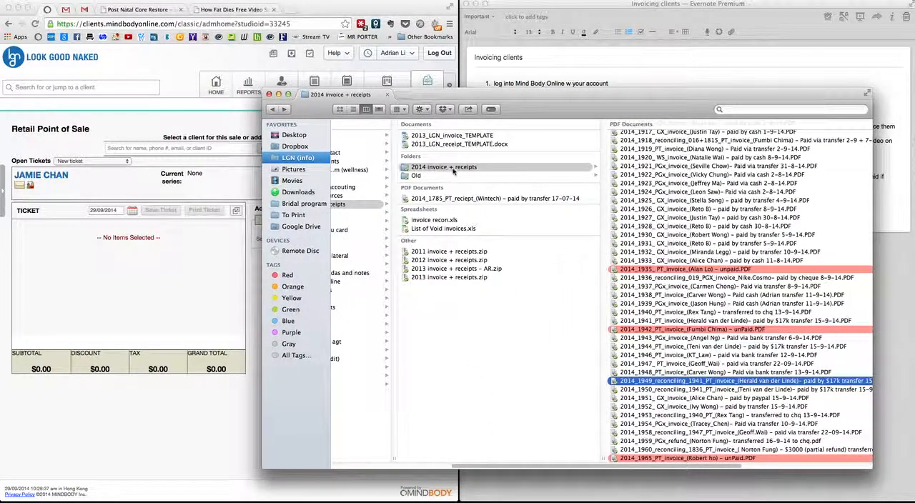
pyautogui.hscroll(10, 823, 467)
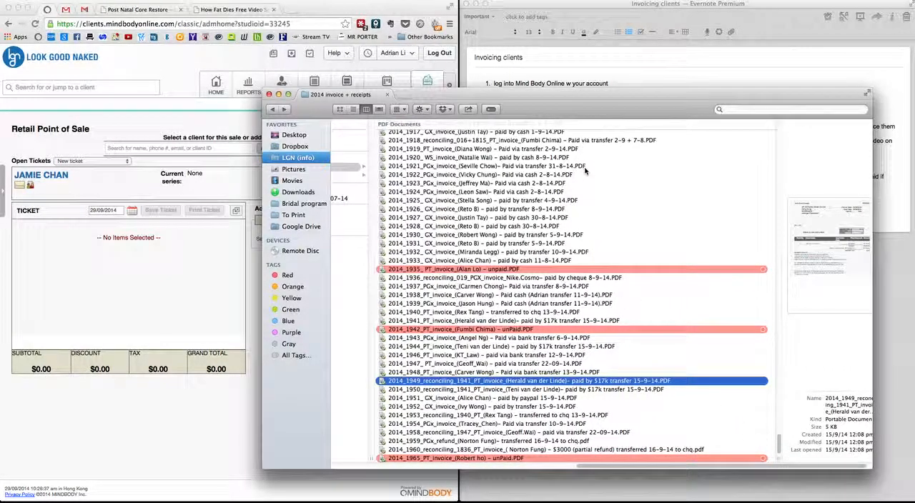
pyautogui.moveTo(673, 95); pyautogui.dragTo(655, 113)
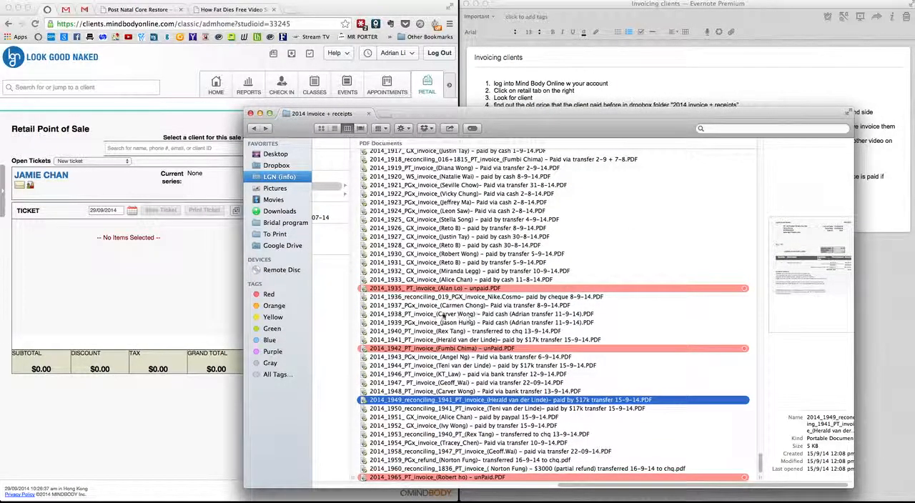
# - Search the folder for the client's first name and open their most recent PT invoice, paid via transfer 26-7-14
pyautogui.click(740, 129)
pyautogui.write('jamie')
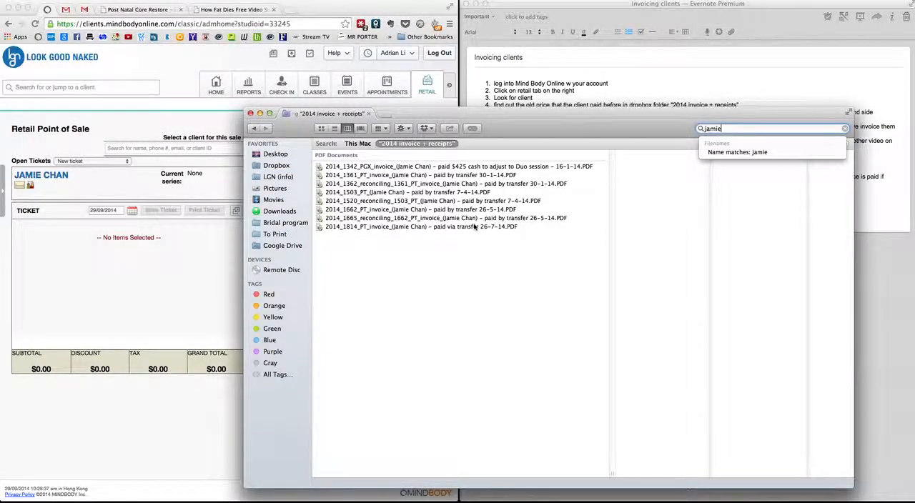
pyautogui.click(456, 227)
pyautogui.doubleClick(456, 228)
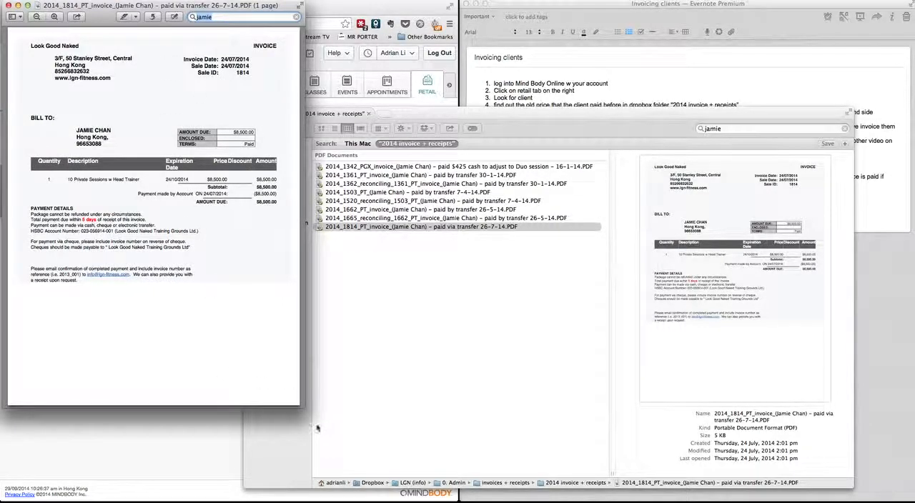
# - Place the old invoice beside the sales page and shorten the invoicing notes window so the invoice's line items remain readable
pyautogui.moveTo(299, 405); pyautogui.dragTo(792, 458)
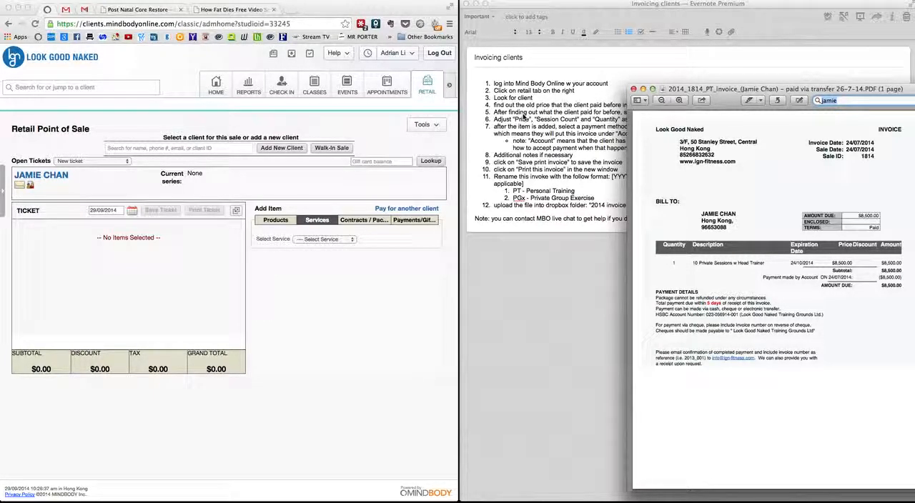
pyautogui.click(533, 294)
pyautogui.moveTo(563, 498)
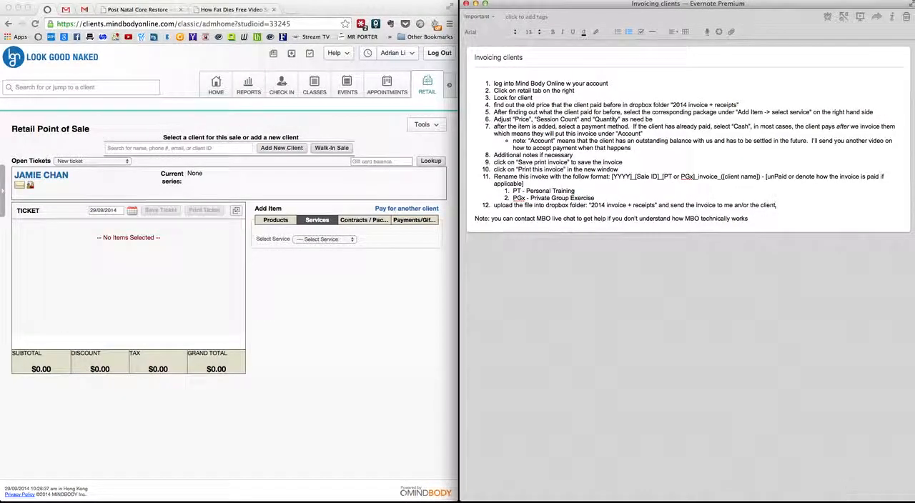
pyautogui.moveTo(852, 501); pyautogui.dragTo(822, 230)
pyautogui.click(705, 343)
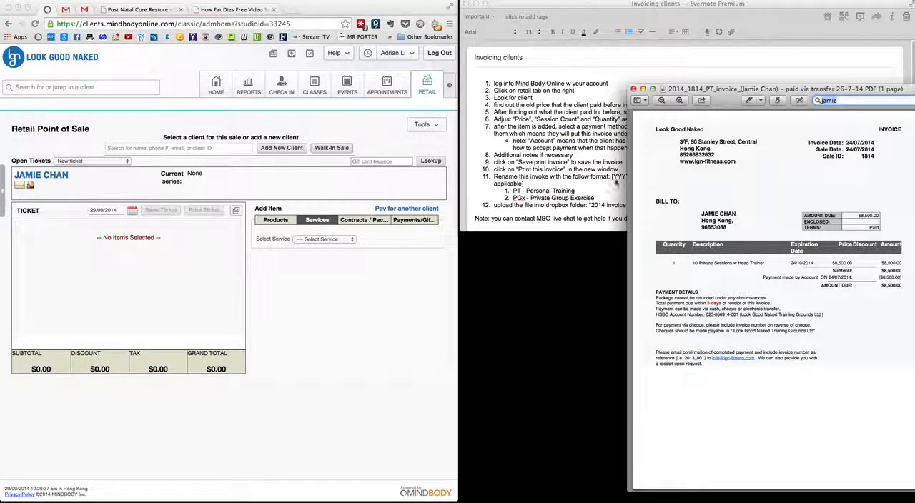
pyautogui.click(572, 133)
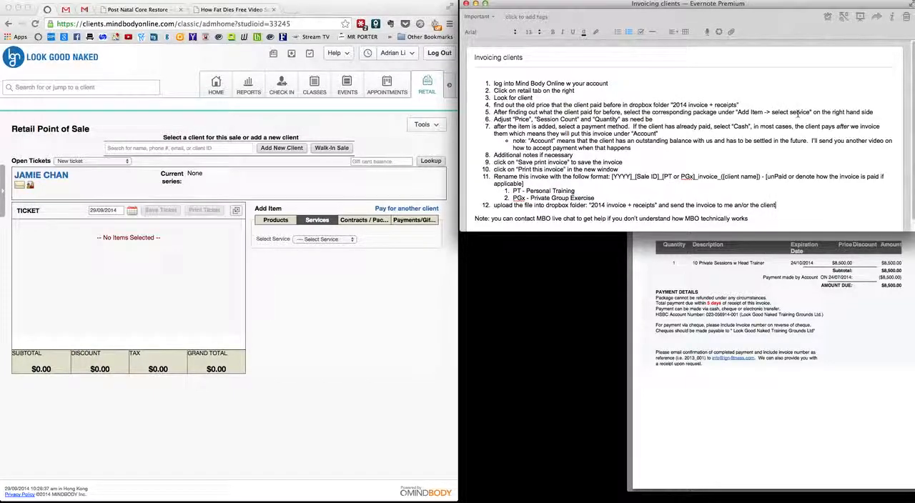
# - Add the Personal Training service item "10 Private Sessions w Head Trainer" to the client's ticket
pyautogui.click(318, 241)
pyautogui.click(328, 240)
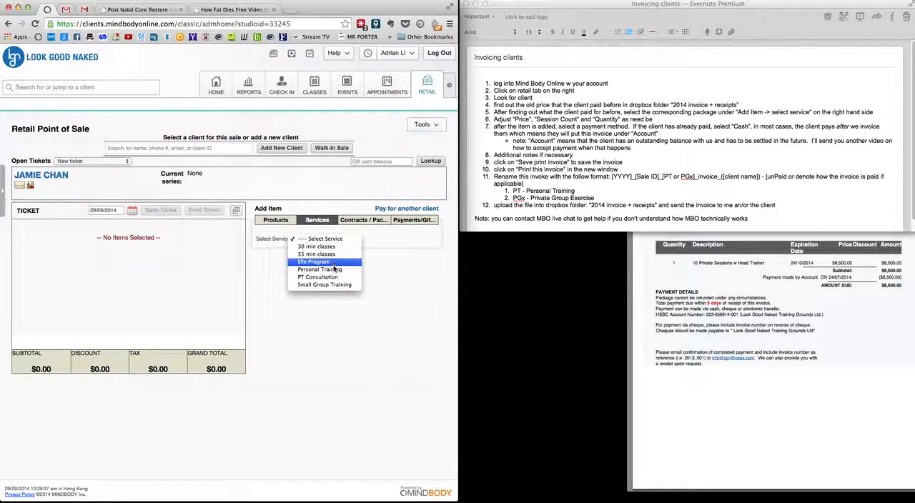
pyautogui.click(335, 271)
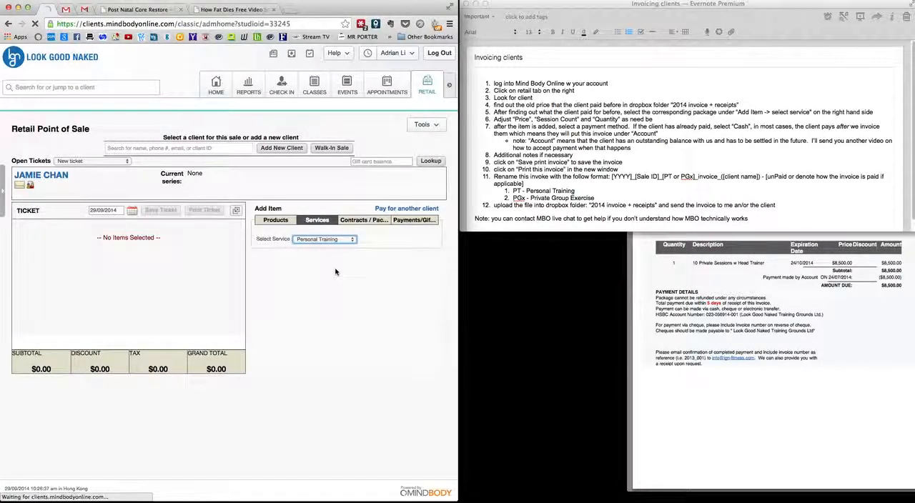
pyautogui.click(343, 248)
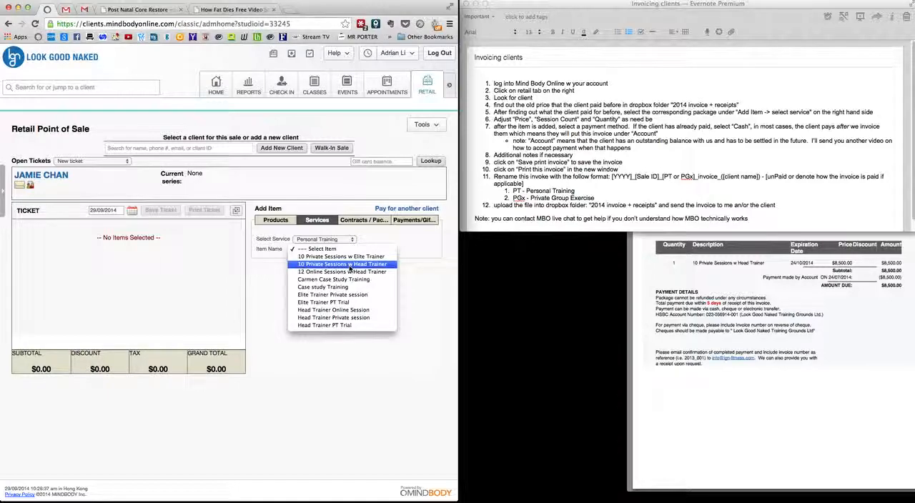
pyautogui.click(350, 264)
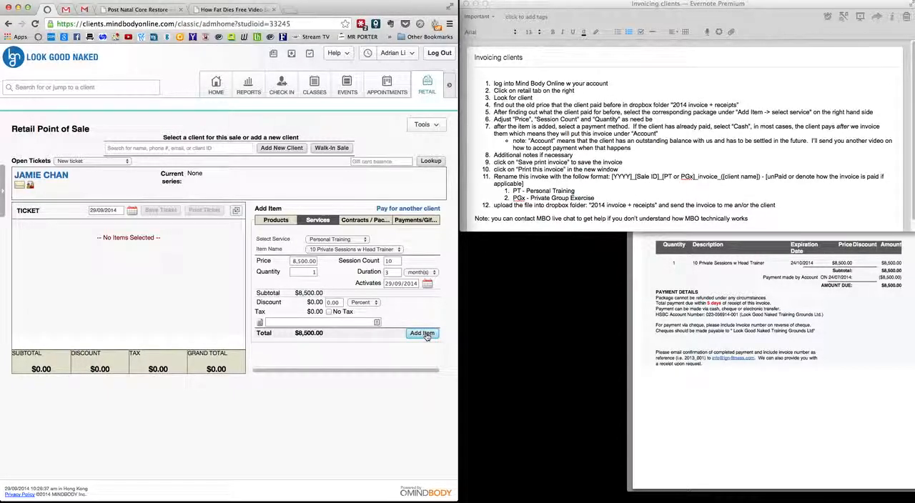
pyautogui.click(423, 333)
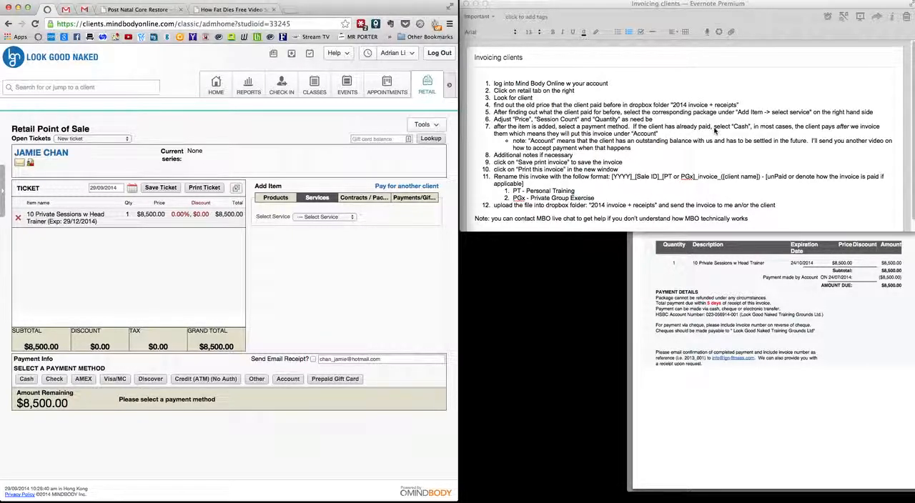
# - Charge the ticket's full amount to Account and save the sale with a printable invoice
pyautogui.click(30, 383)
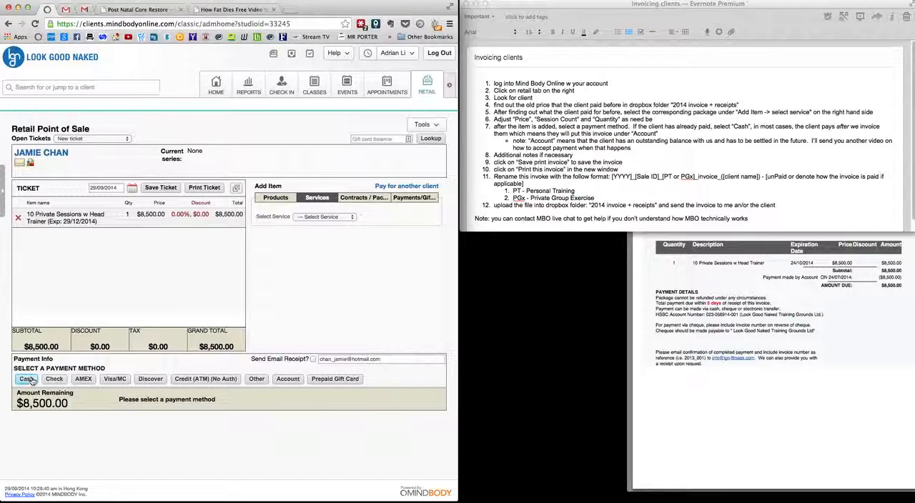
pyautogui.click(288, 383)
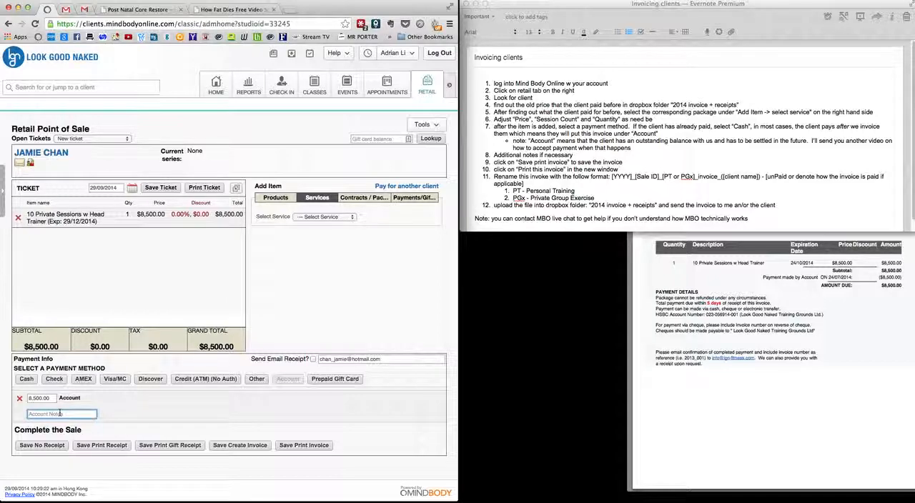
pyautogui.click(321, 446)
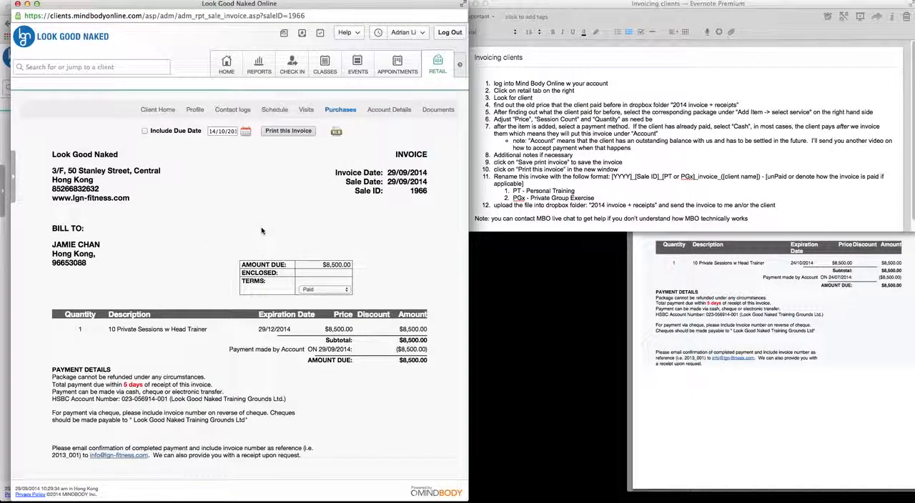
# - Print the new invoice to a PDF download and locate Invoice.PDF in the Downloads folder, placing that window beside the invoice page
pyautogui.click(291, 132)
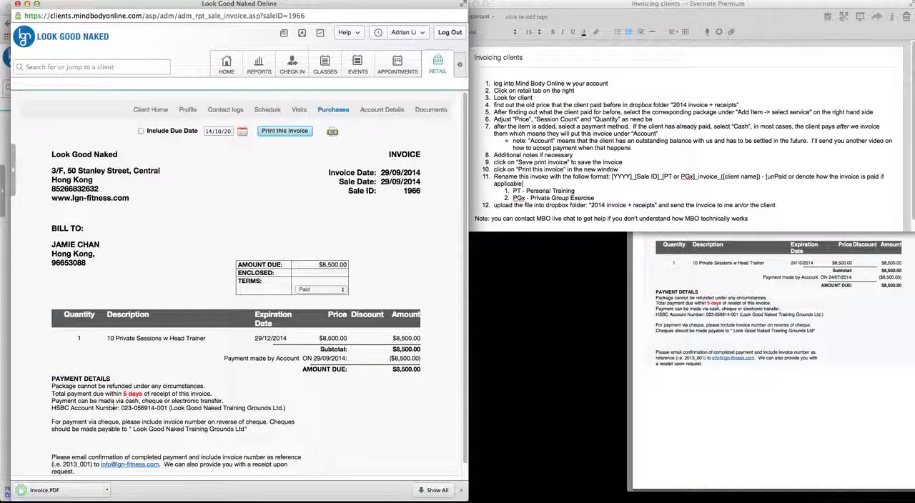
pyautogui.click(107, 492)
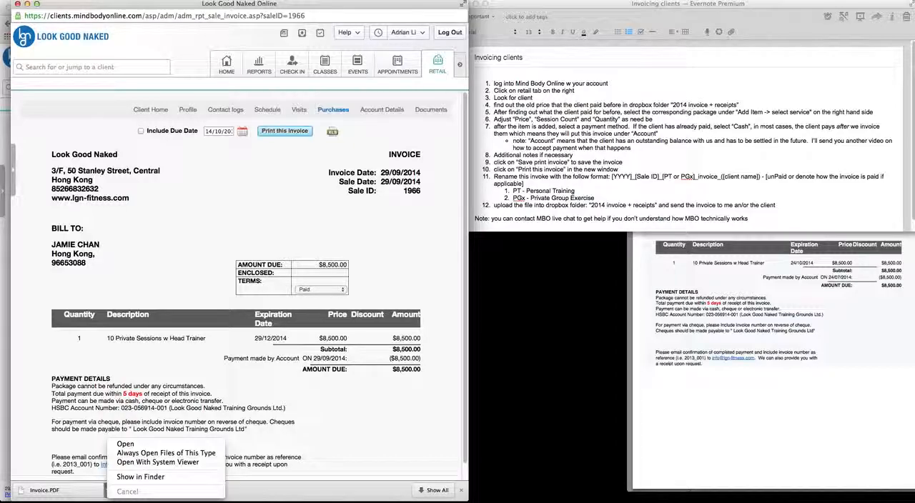
pyautogui.click(141, 477)
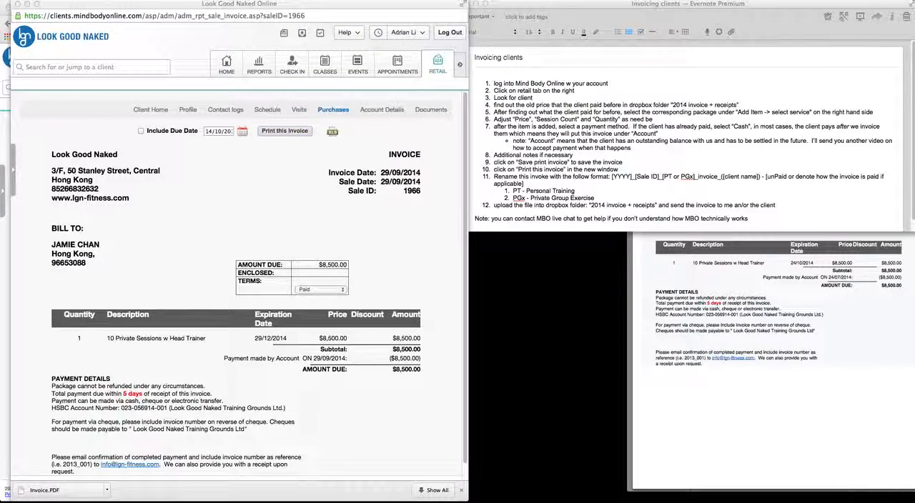
pyautogui.moveTo(0, 121); pyautogui.dragTo(620, 80)
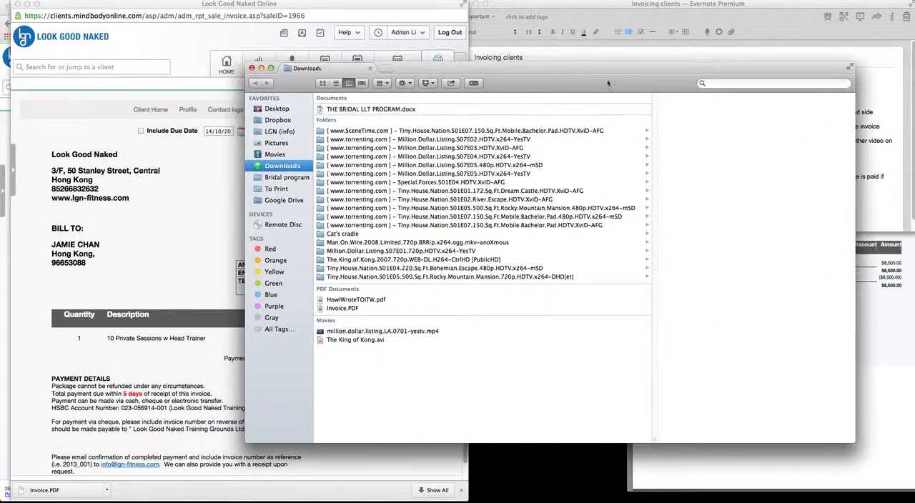
pyautogui.click(343, 308)
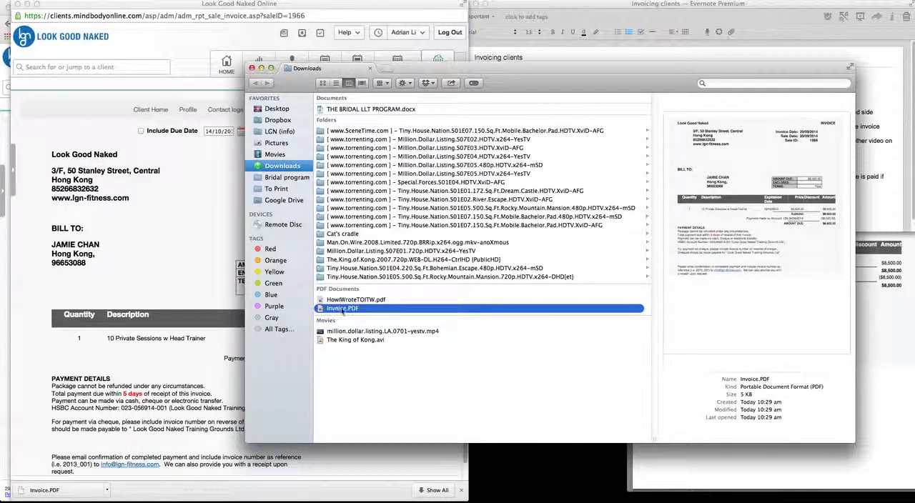
pyautogui.moveTo(490, 65); pyautogui.dragTo(720, 43)
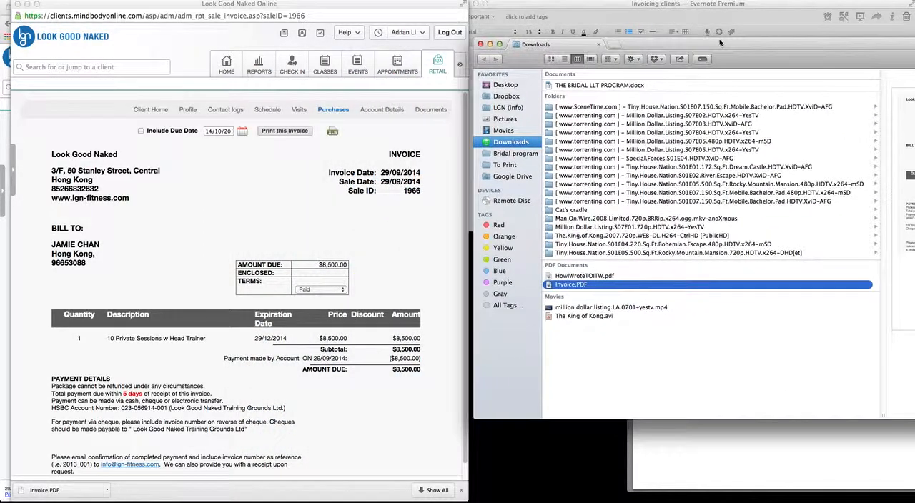
# - Rename Invoice.PDF in the format 2014_[sale ID]_PT_invoice_(client's first and last name joined by an underscore) - unpaid
pyautogui.click(569, 285)
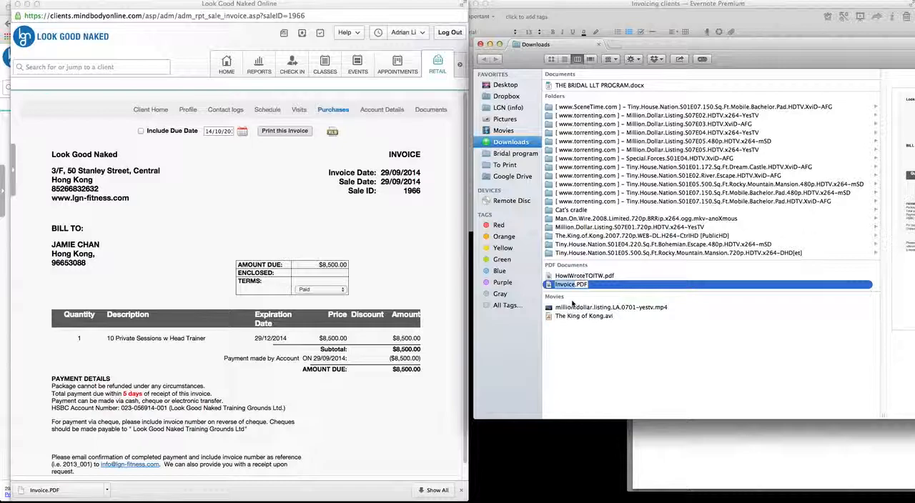
pyautogui.write('2014')
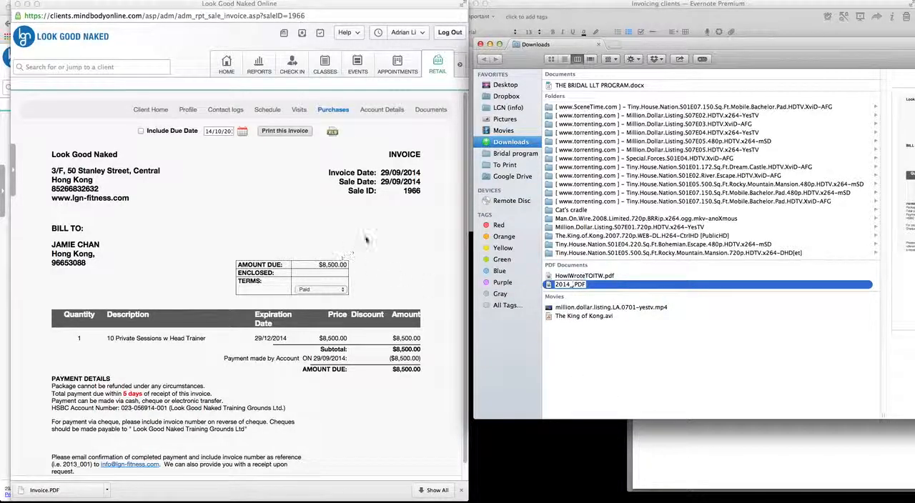
pyautogui.write('_1966')
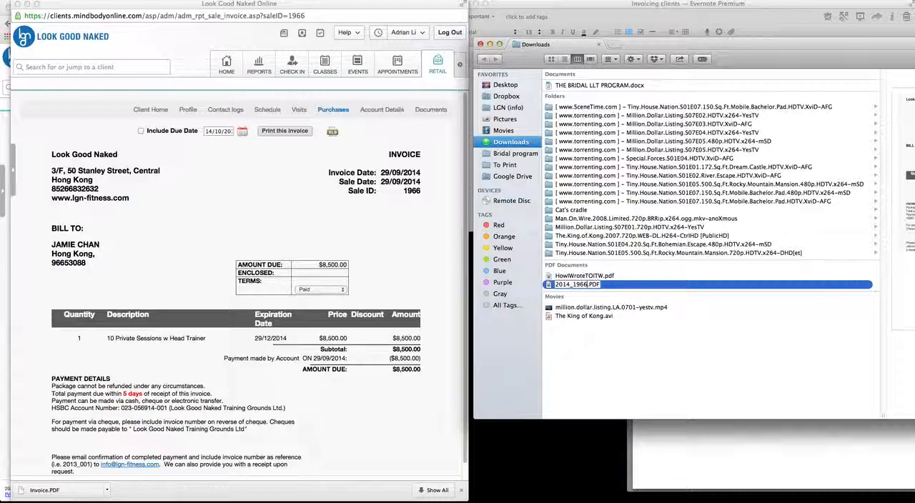
pyautogui.write('_PT')
pyautogui.write('_invoice')
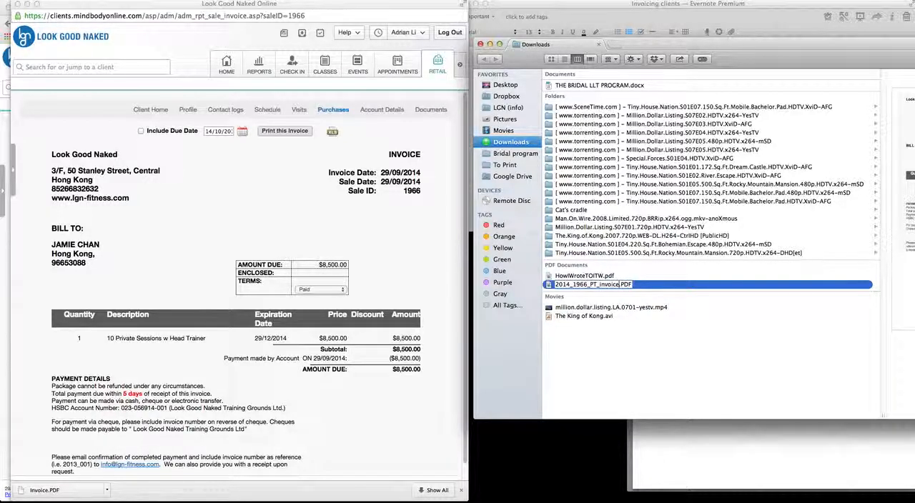
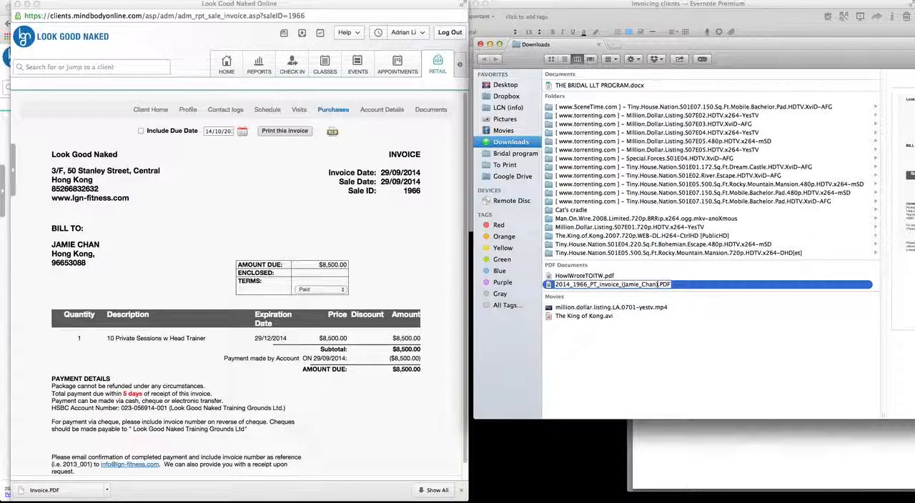
pyautogui.write(' - unpaid')
pyautogui.press('Return')
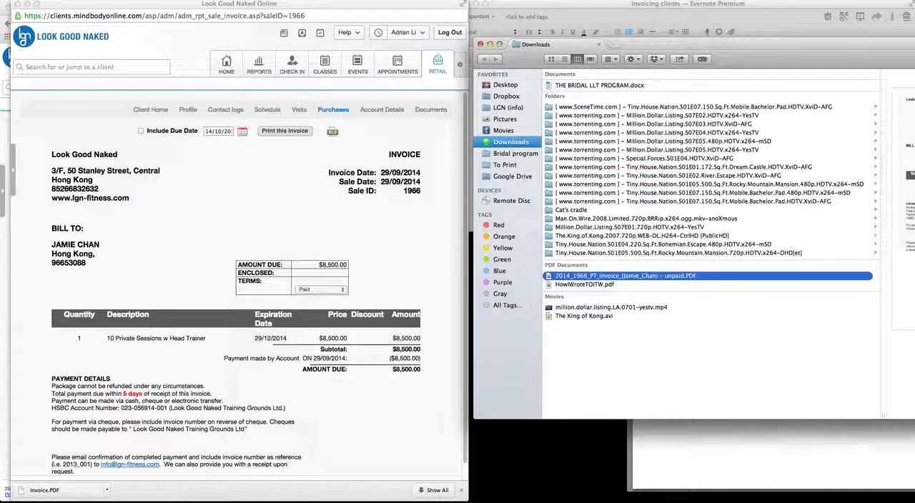
# - Bring up the "2014 invoice + receipts" folder window and position it so the renamed file in Downloads stays reachable
pyautogui.press('super+Tab')
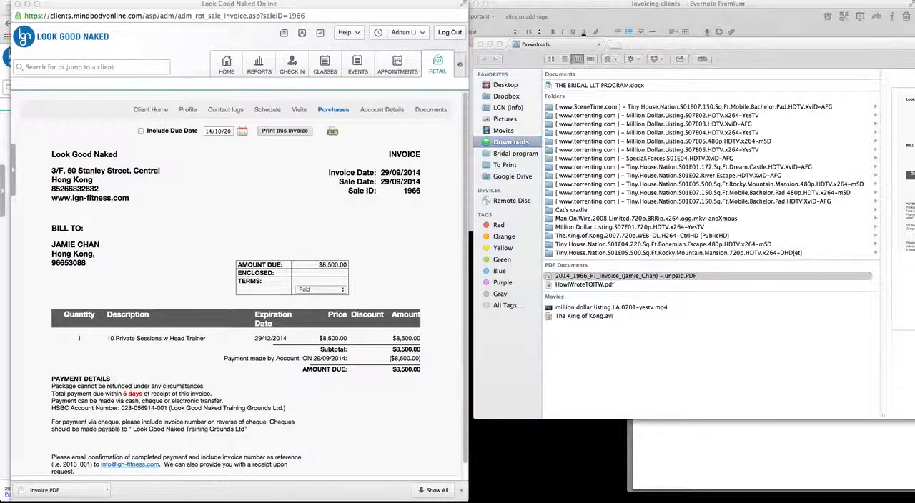
pyautogui.moveTo(0, 86); pyautogui.dragTo(423, 86)
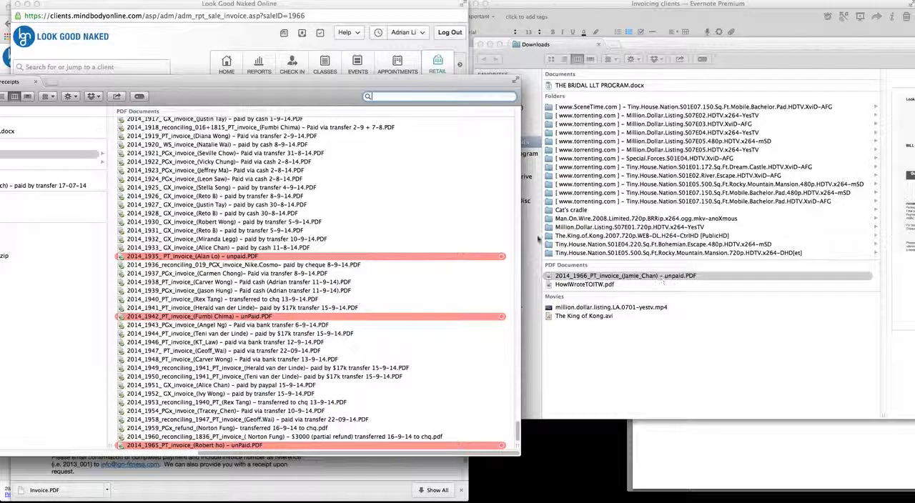
pyautogui.moveTo(231, 98); pyautogui.dragTo(387, 110)
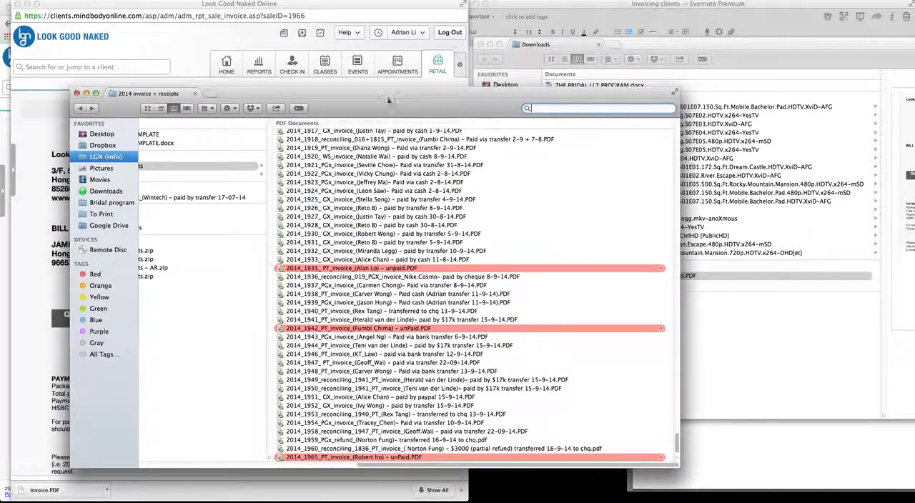
pyautogui.hscroll(-5, 207, 227)
pyautogui.hscroll(2, 229, 223)
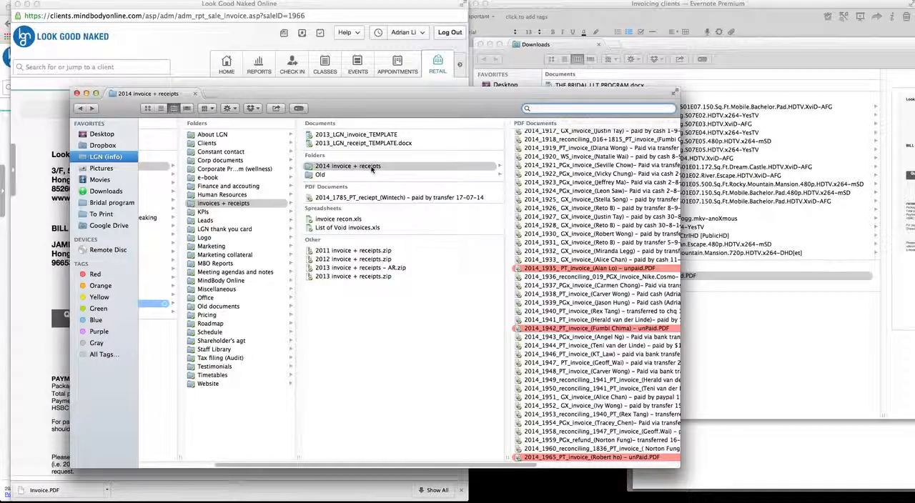
pyautogui.moveTo(475, 94); pyautogui.dragTo(352, 34)
# - Move the renamed unpaid invoice PDF from Downloads into the "2014 invoice + receipts" folder
pyautogui.hscroll(5, 489, 256)
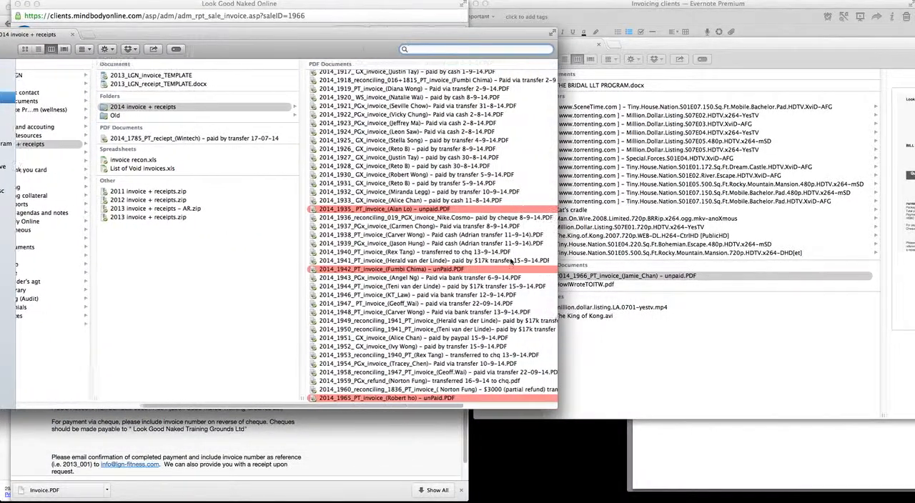
pyautogui.hscroll(3, 510, 260)
pyautogui.moveTo(615, 276); pyautogui.dragTo(470, 326)
# - Tag the newly moved unpaid invoice PDF red like the other unpaid invoices and leave it selected
pyautogui.rightClick(193, 398)
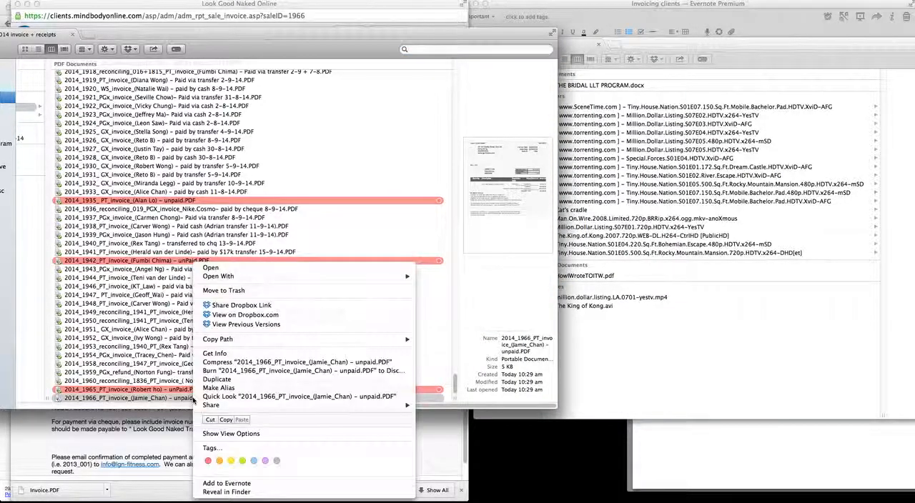
pyautogui.click(208, 460)
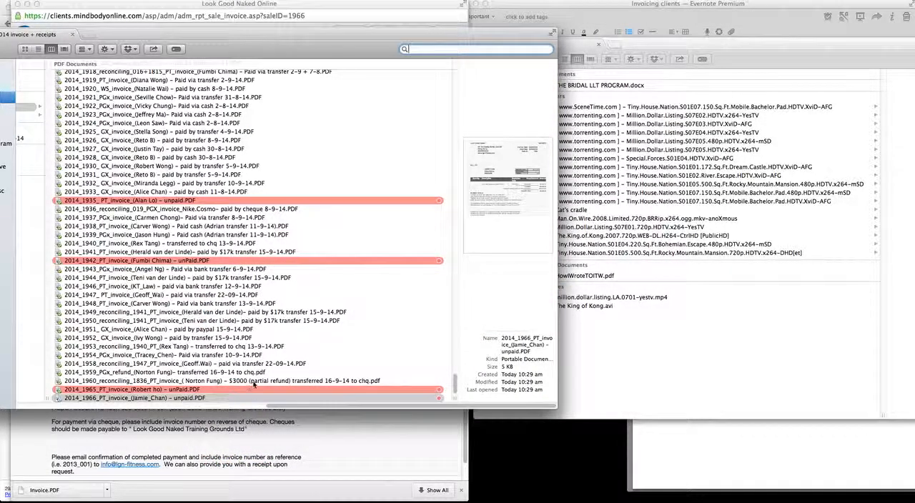
pyautogui.click(301, 381)
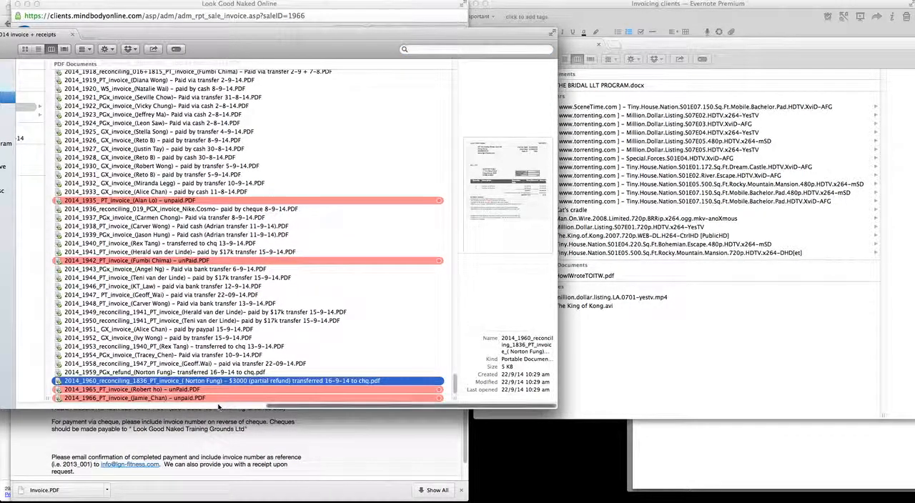
pyautogui.click(195, 399)
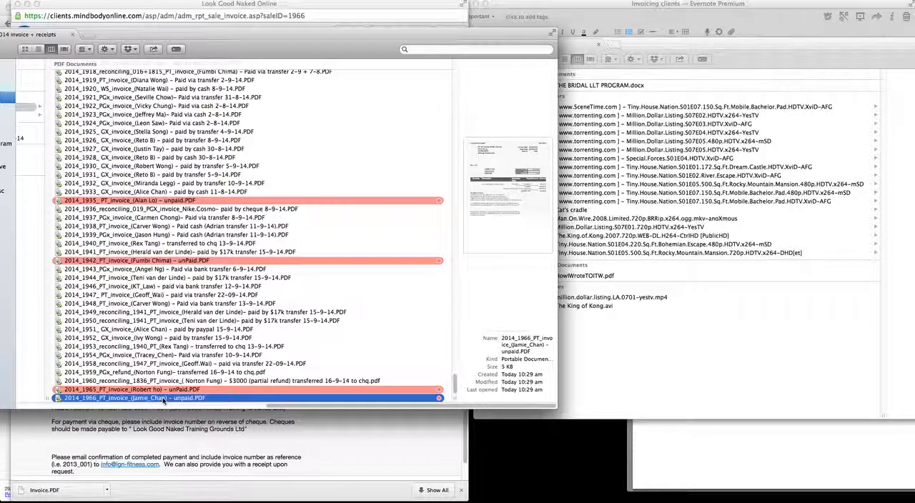
# - Bring the "Invoicing clients" note to the front and close the printable invoice window, returning to the Retail Point of Sale page
pyautogui.click(711, 95)
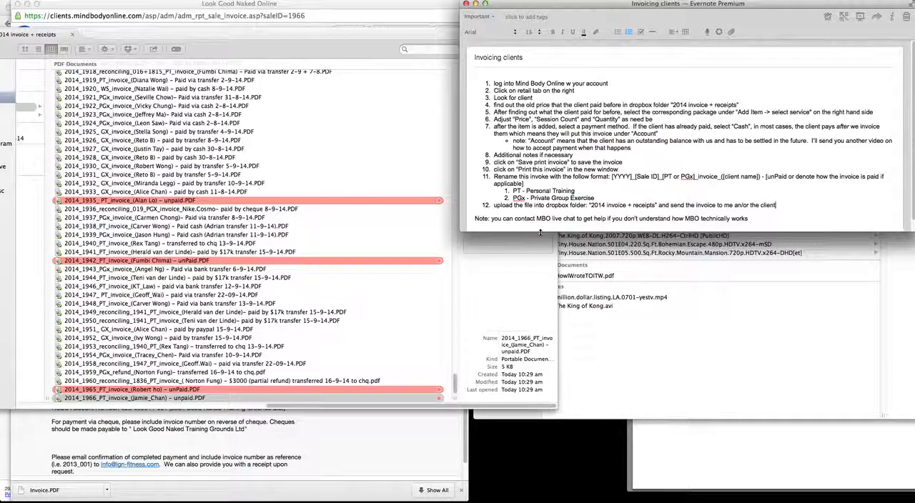
pyautogui.click(364, 435)
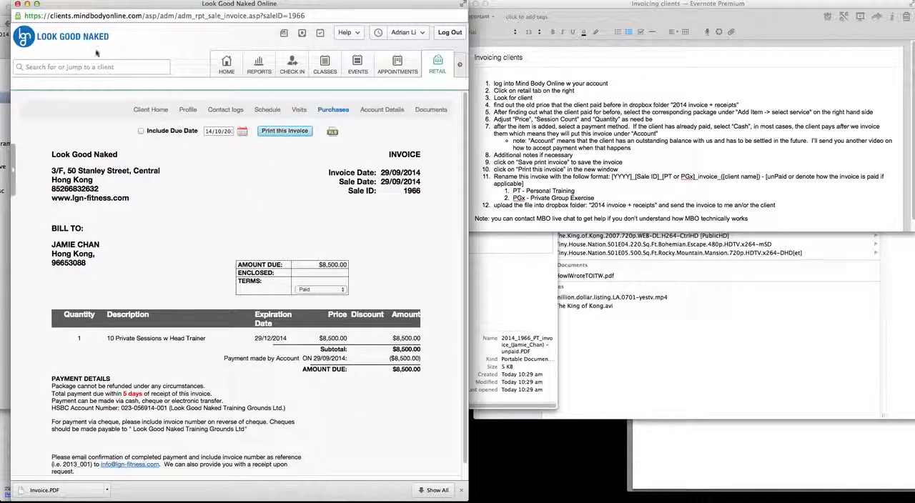
pyautogui.click(18, 6)
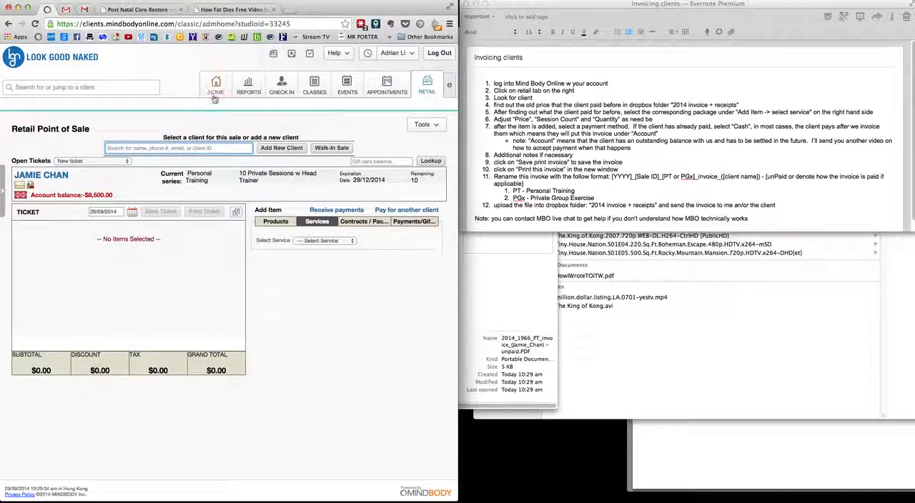
# - Open MINDBODY's Contact Us help page and look through its contact options for Live Chat
pyautogui.click(344, 56)
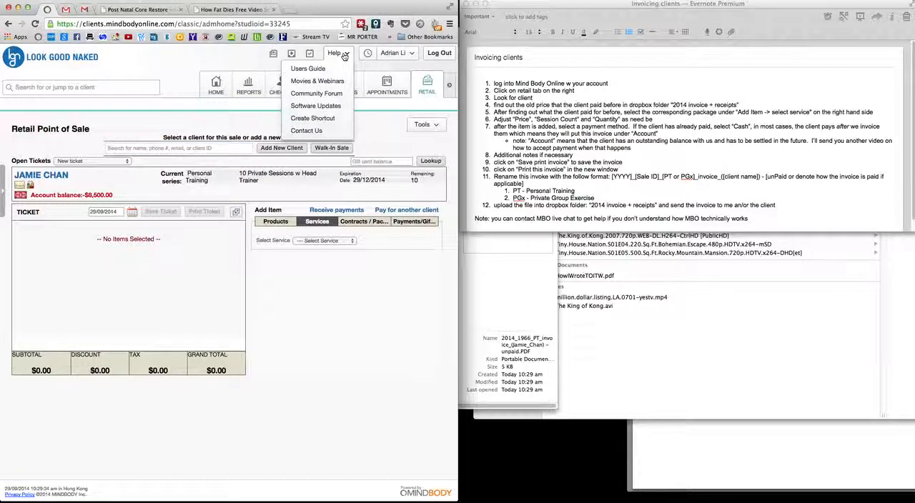
pyautogui.click(333, 133)
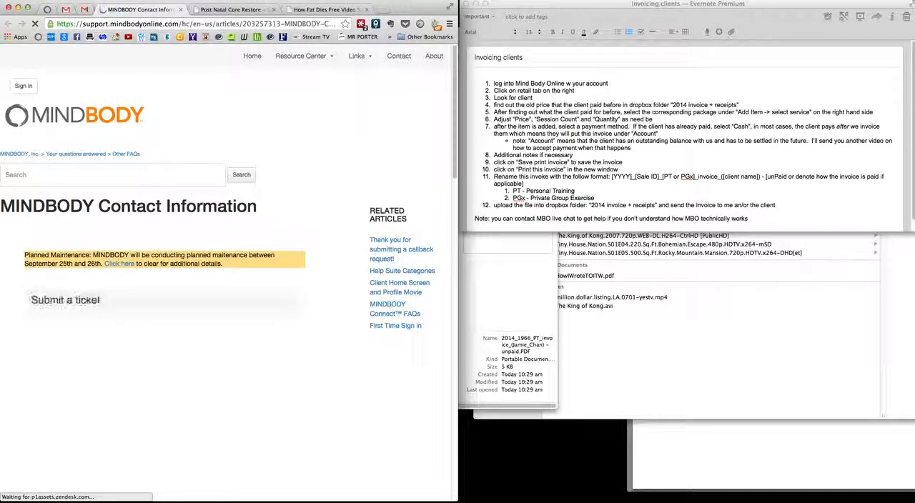
pyautogui.scroll(-4, 134, 310)
pyautogui.scroll(-3, 134, 310)
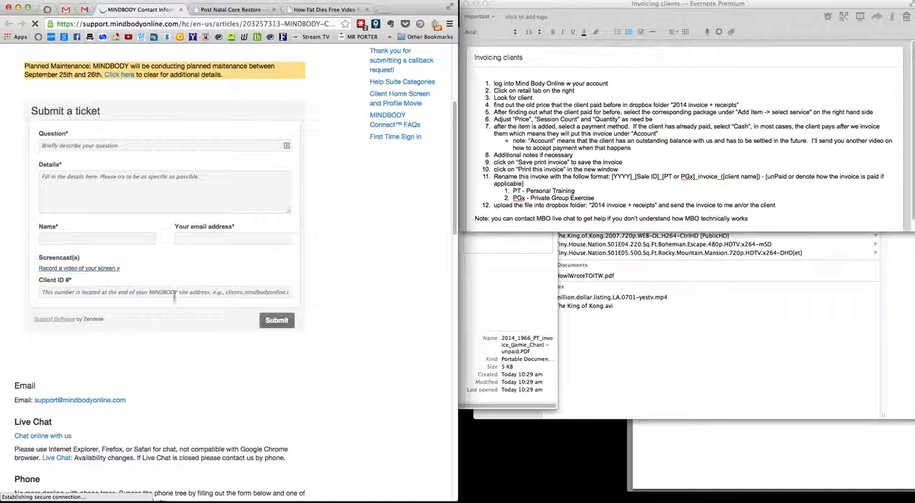